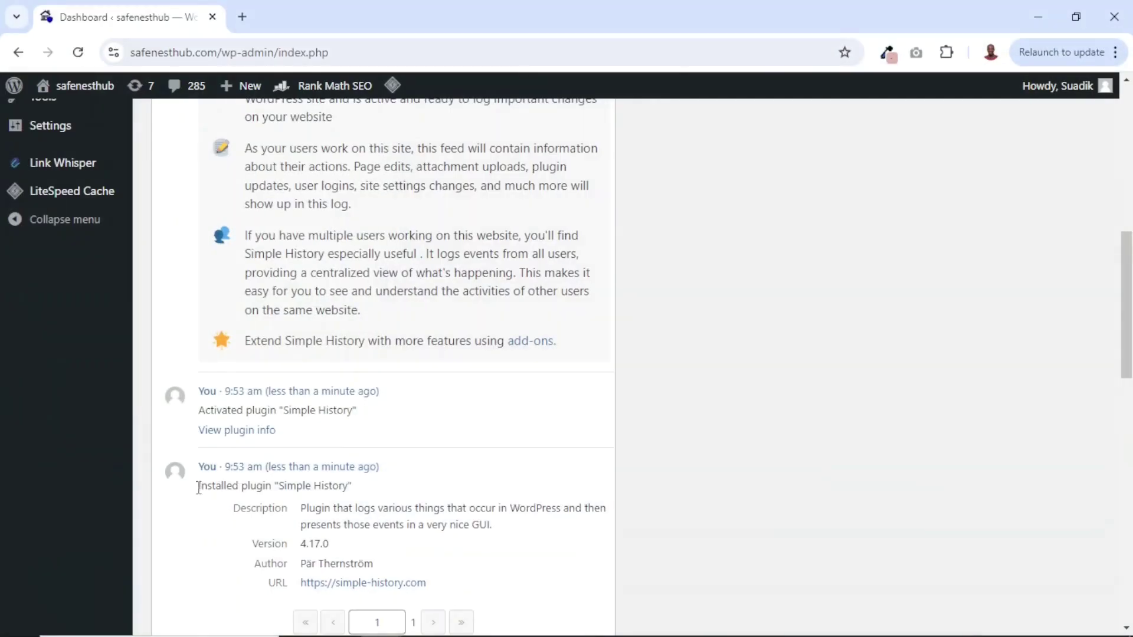
Highlight the Simple History install and activation entries in the activity log.
left_click_drag(199, 485, 349, 485)
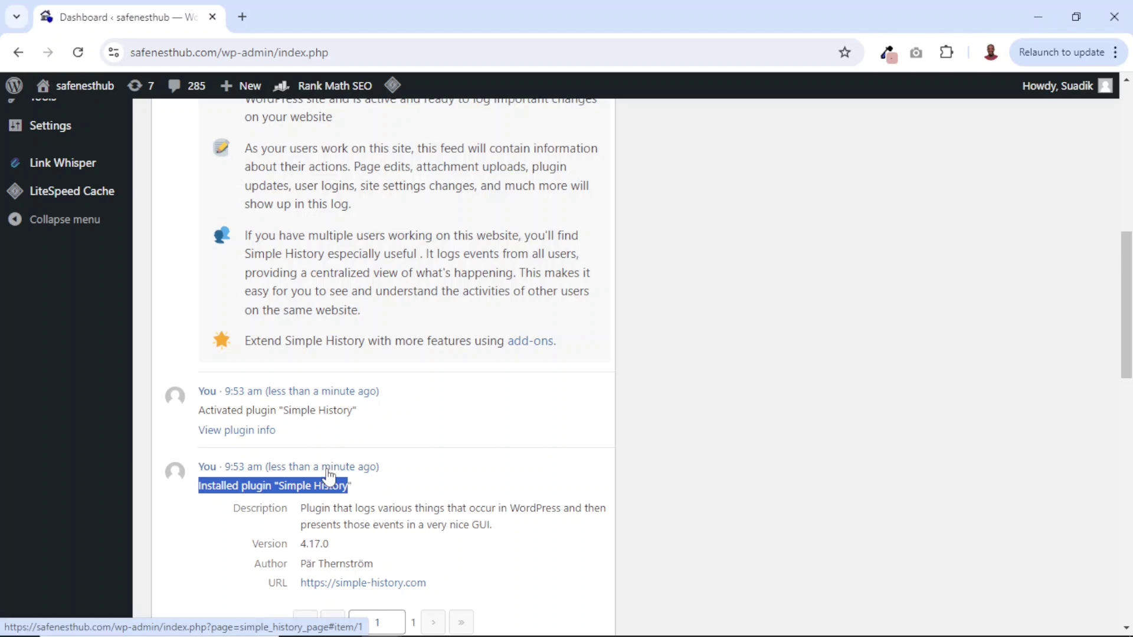
left_click(202, 413)
left_click_drag(201, 413, 301, 410)
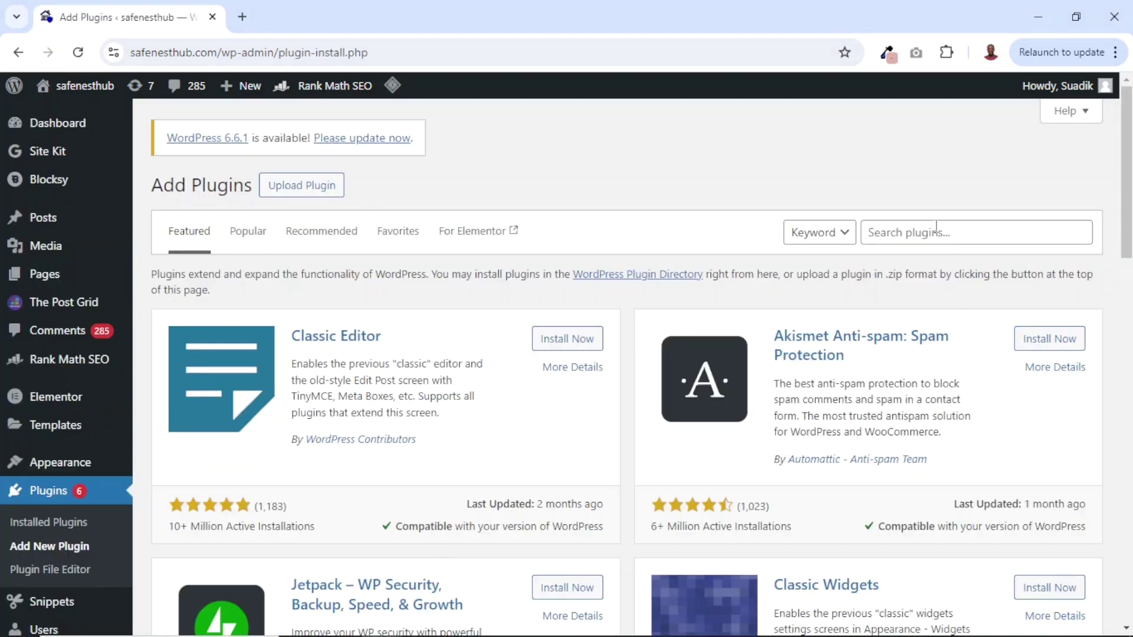
Enter 'si' in the plugin search field, then move the About page to the Trash.
left_click(937, 230)
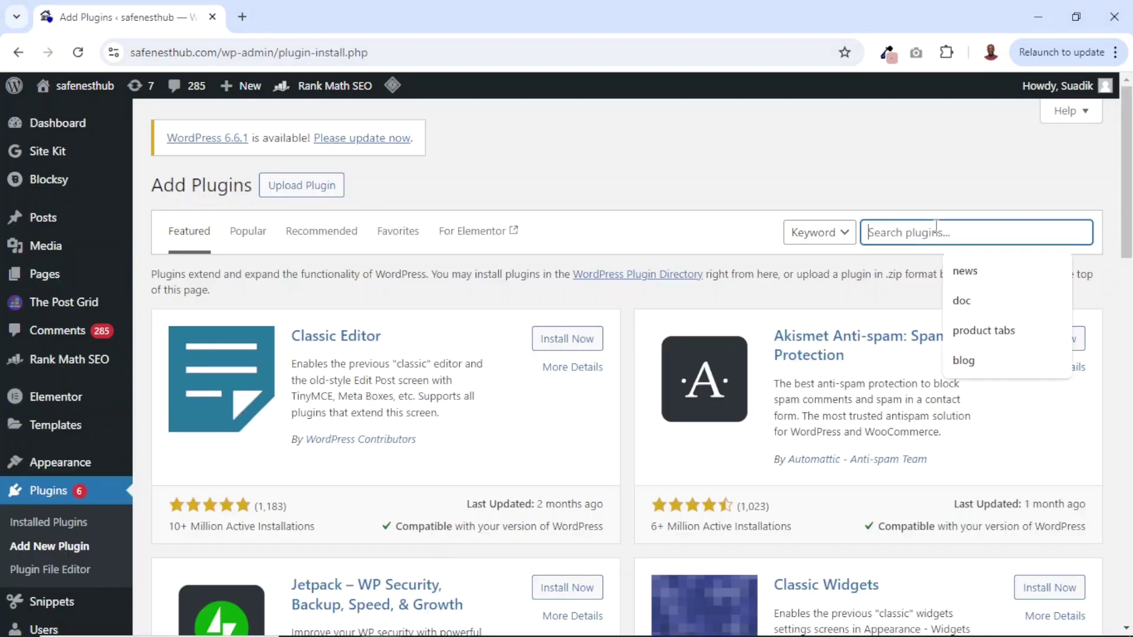
type("si")
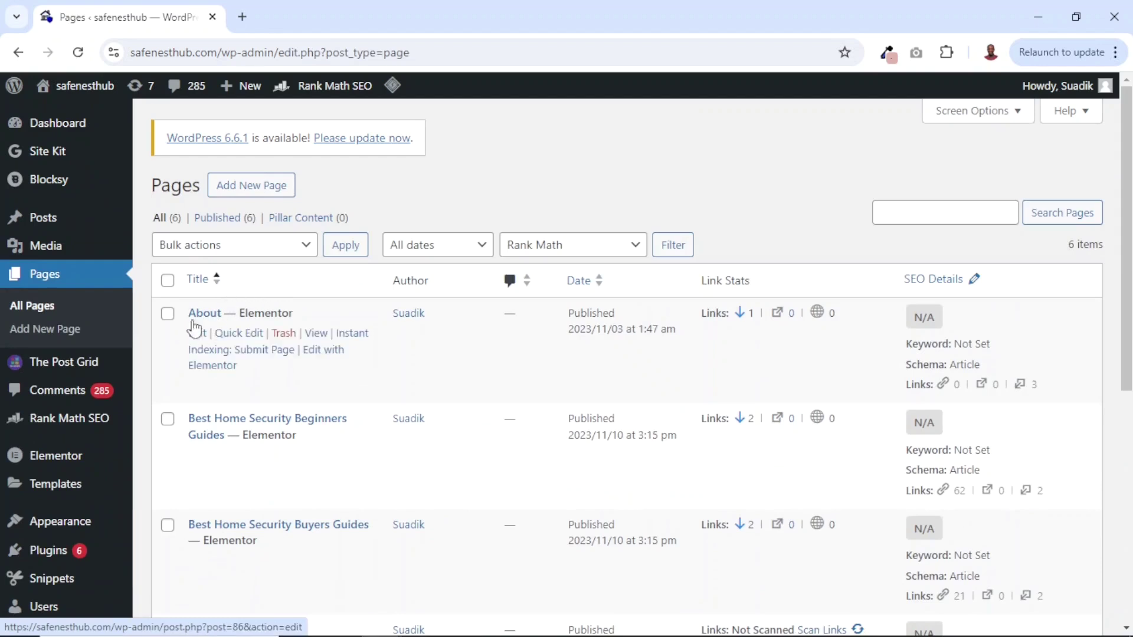
left_click(284, 340)
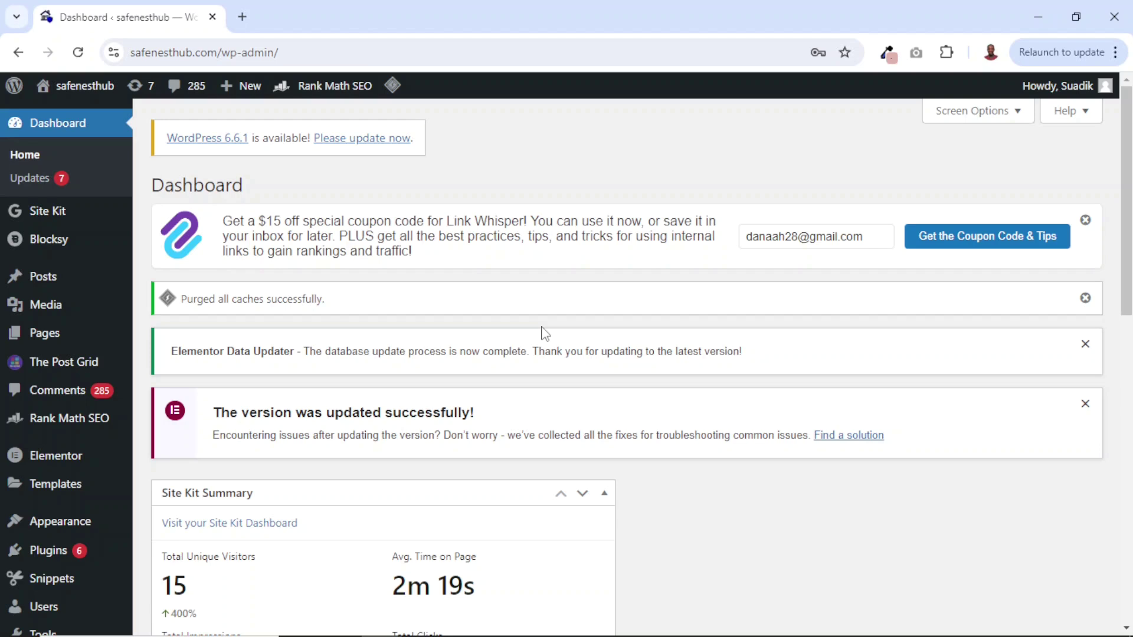
Search Add Plugins for 'simple shstory', then install and activate Simple History.
mouse_move(45, 556)
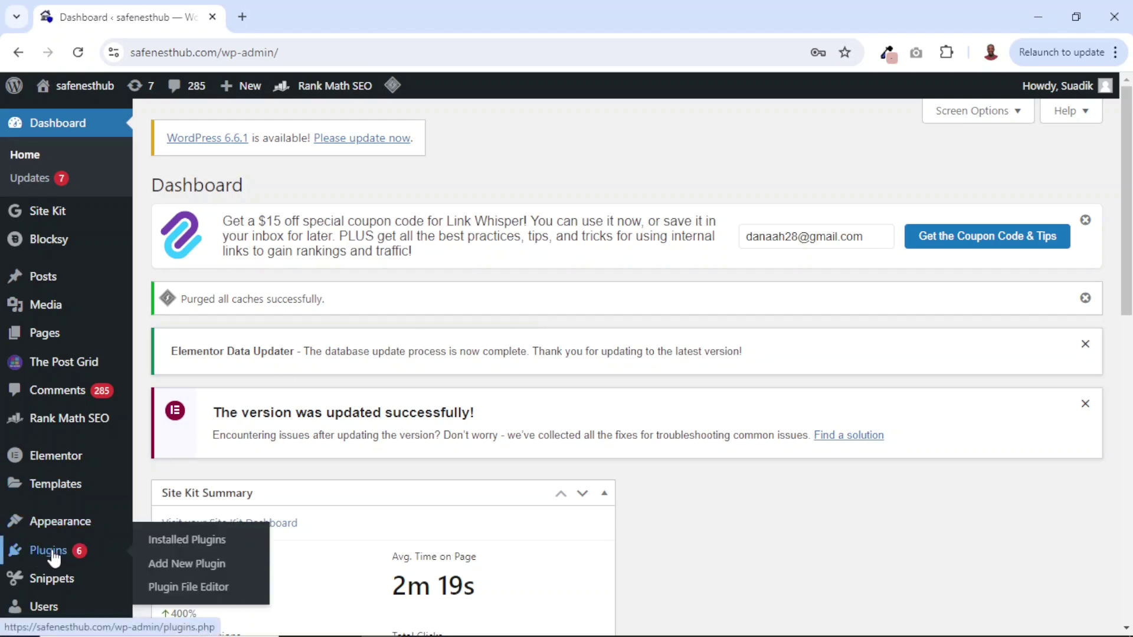
left_click(182, 565)
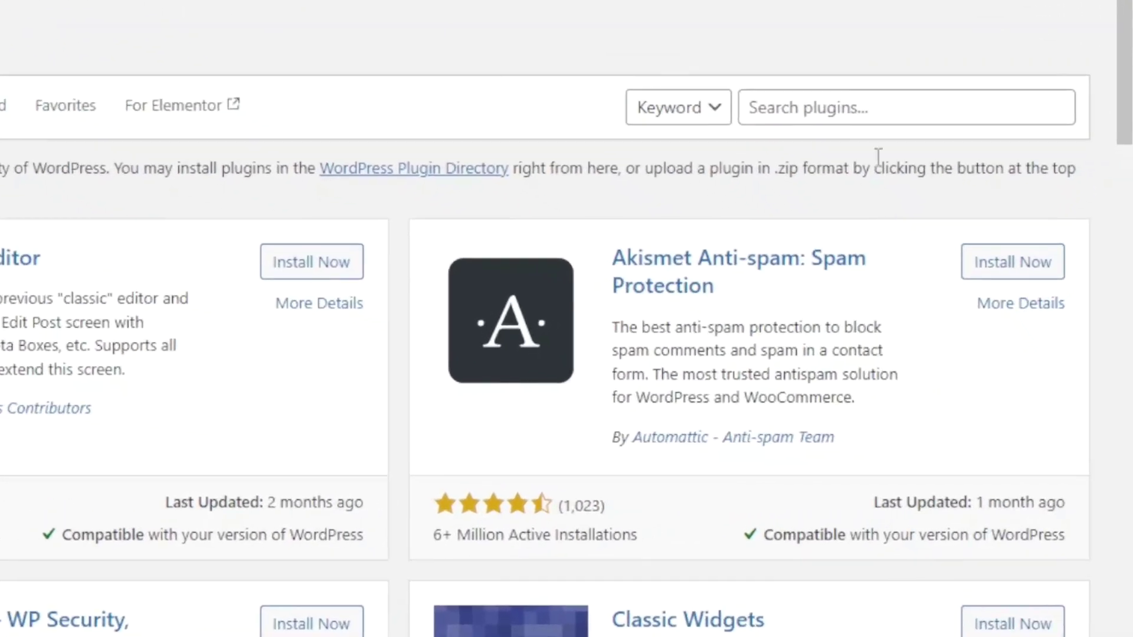
left_click(849, 98)
type("simpl")
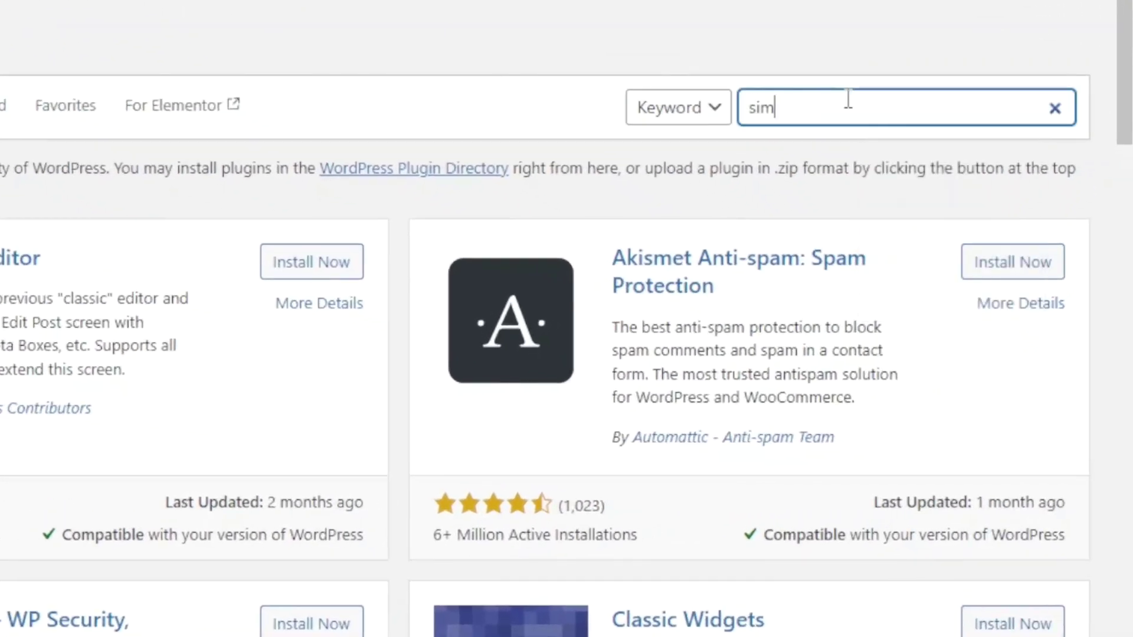
type("e s")
type("hs")
type("tory")
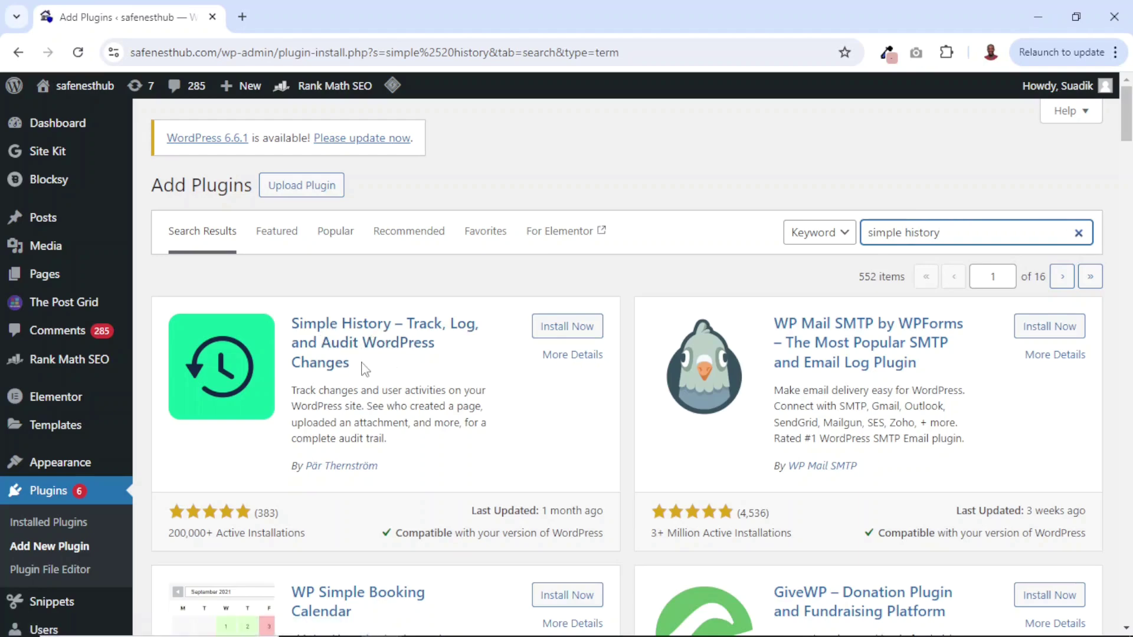
left_click(581, 334)
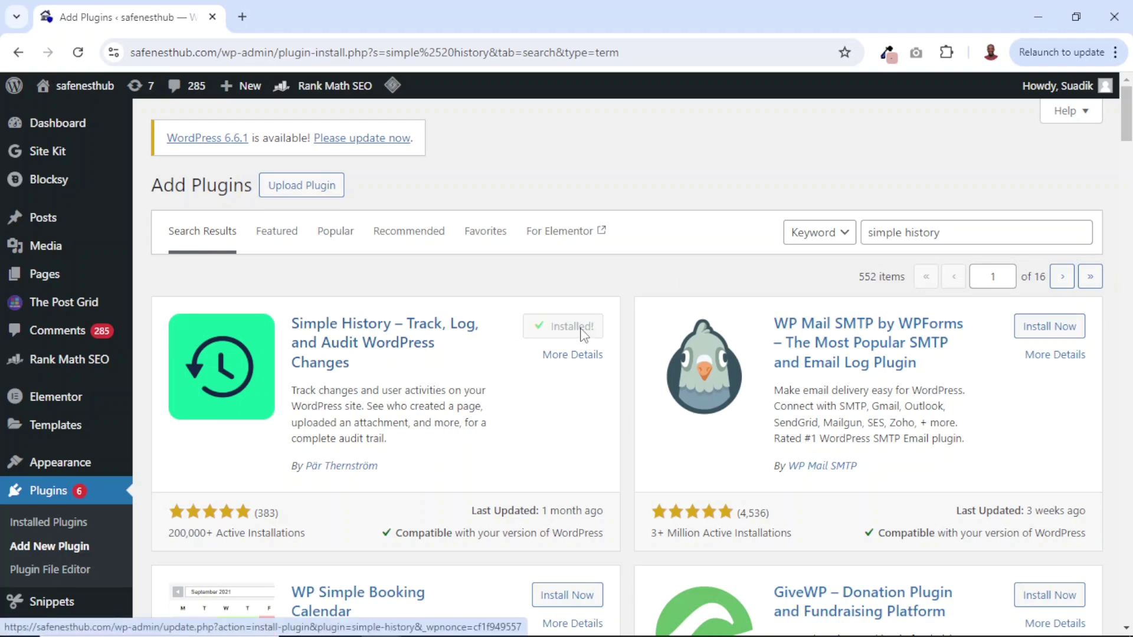
left_click(567, 334)
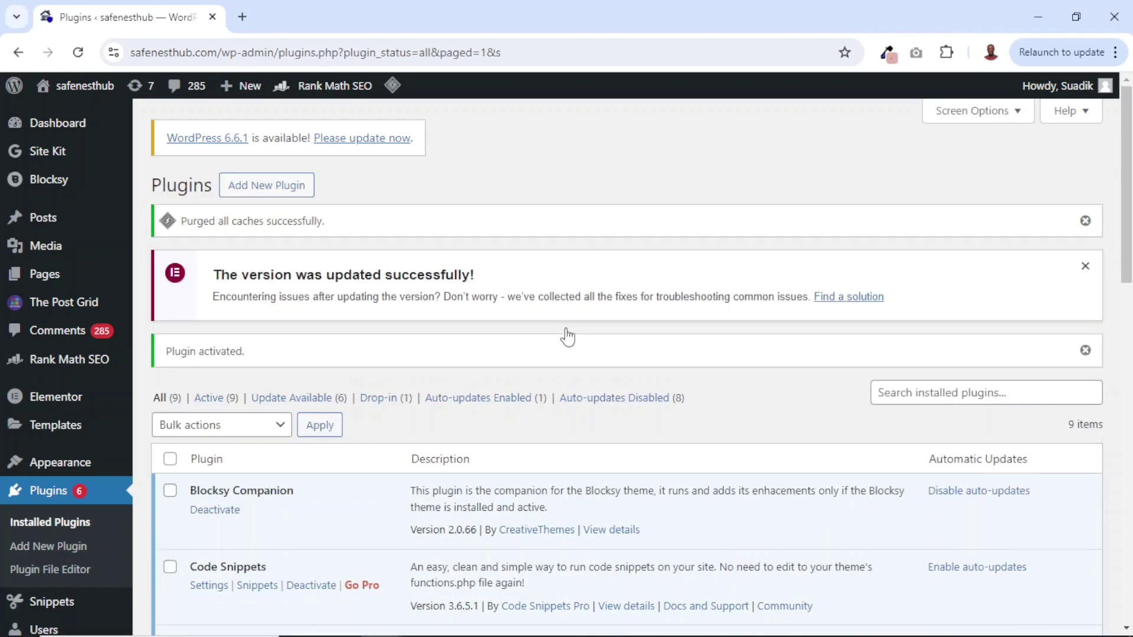
left_click(58, 125)
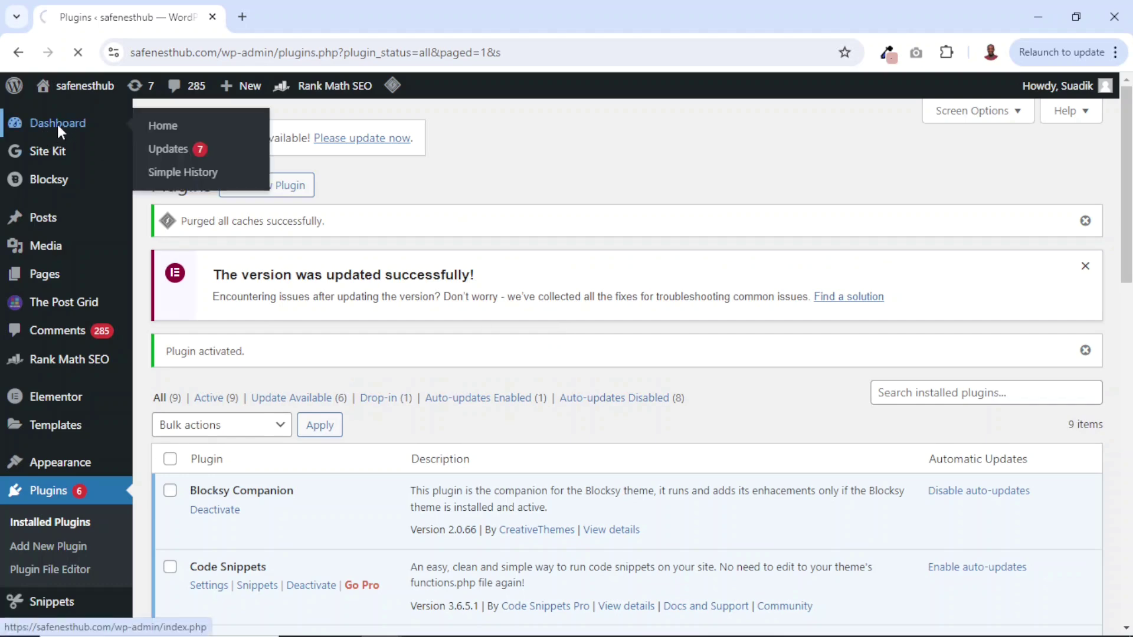
Scroll the Dashboard's Simple History widget and highlight the plugin's install and activation entries.
scroll(336, 467, "down", 5)
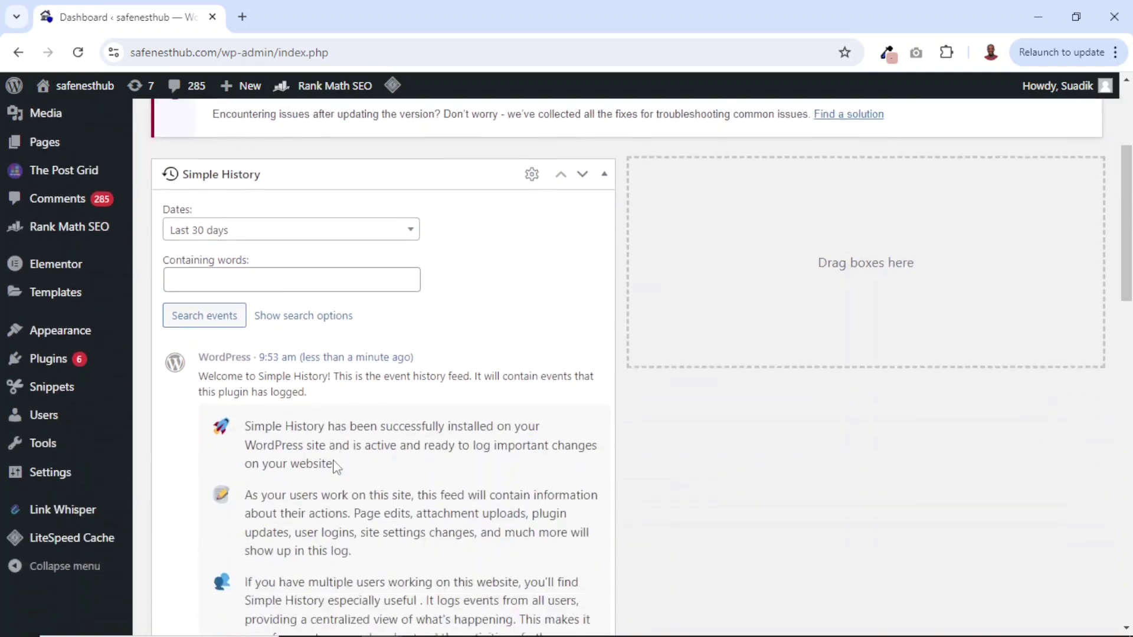
scroll(399, 334, "up", 2)
scroll(399, 333, "down", 5)
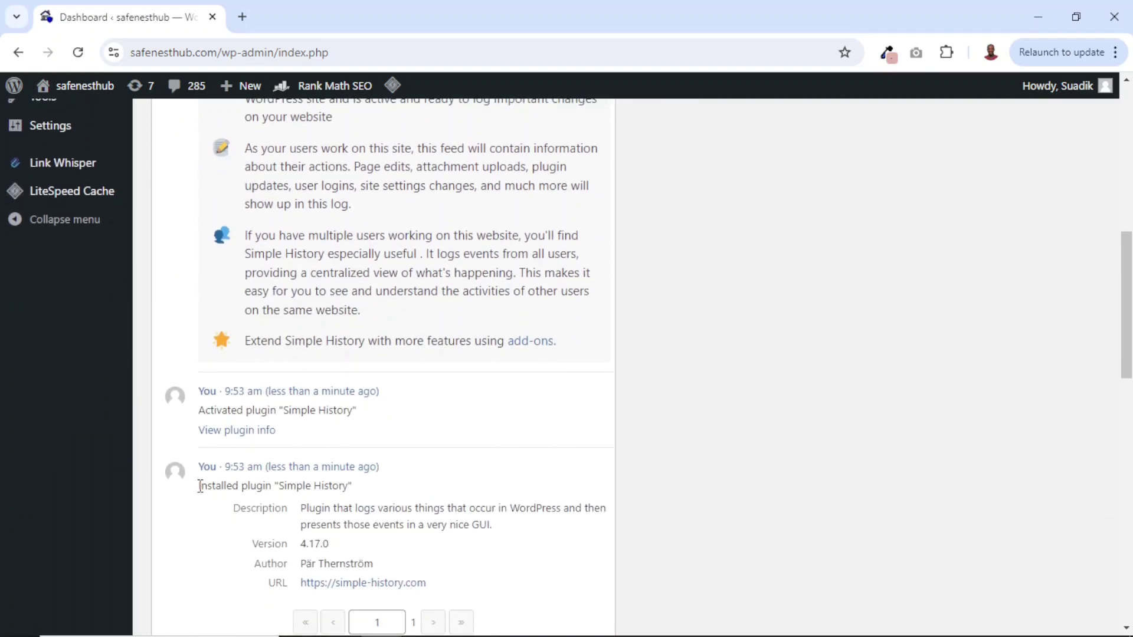
left_click_drag(200, 486, 349, 486)
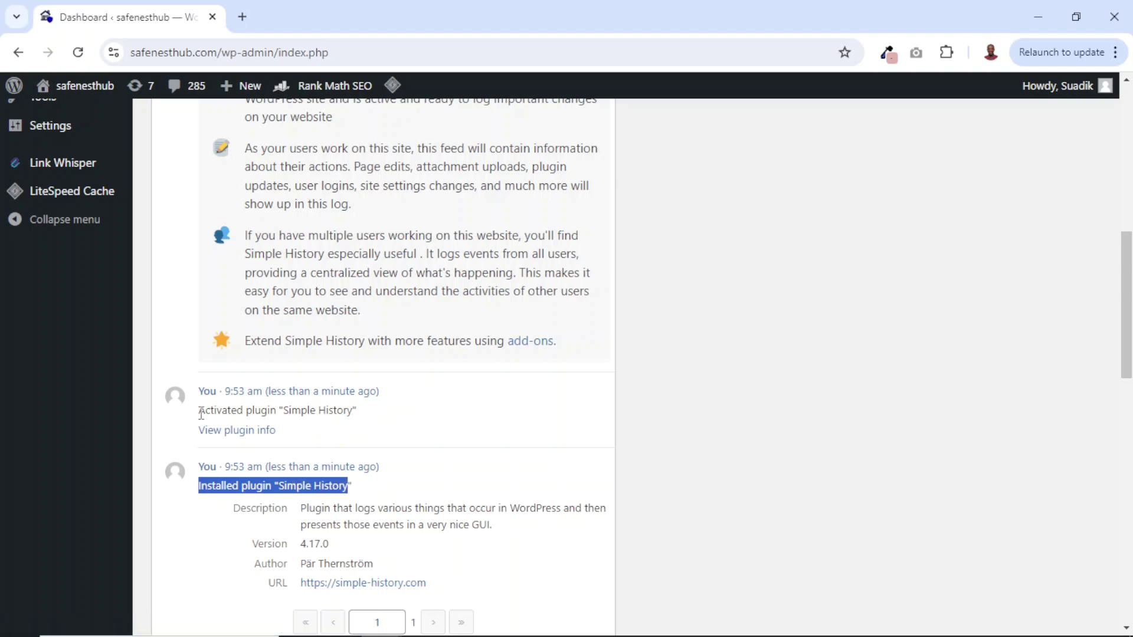
left_click_drag(201, 413, 367, 415)
scroll(440, 411, "down", 4)
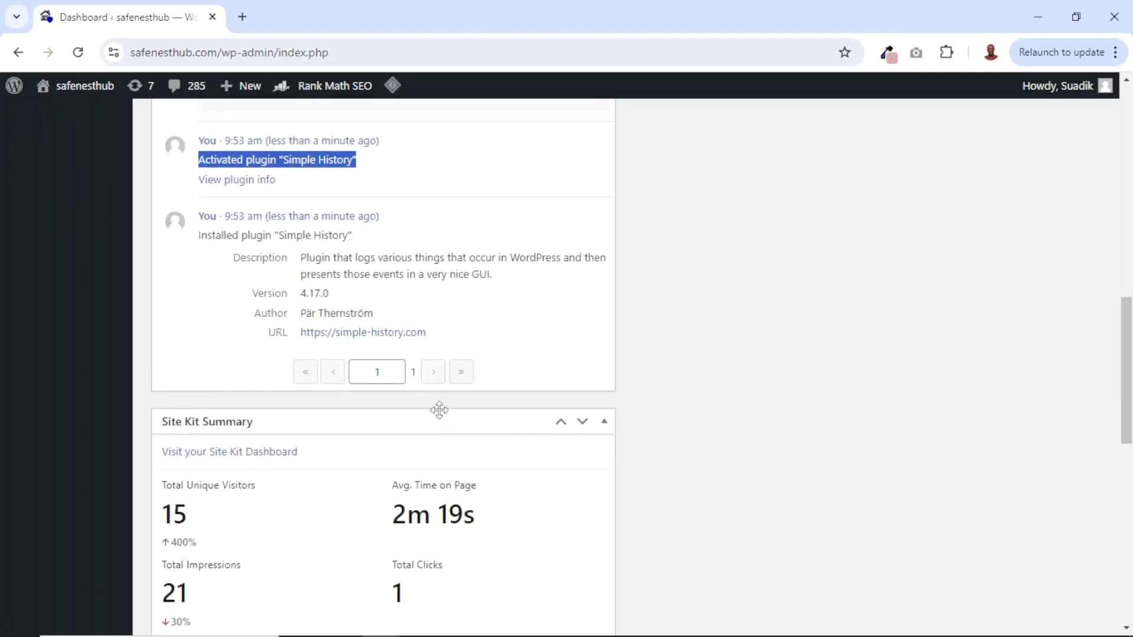
scroll(440, 410, "up", 7)
scroll(441, 417, "down", 7)
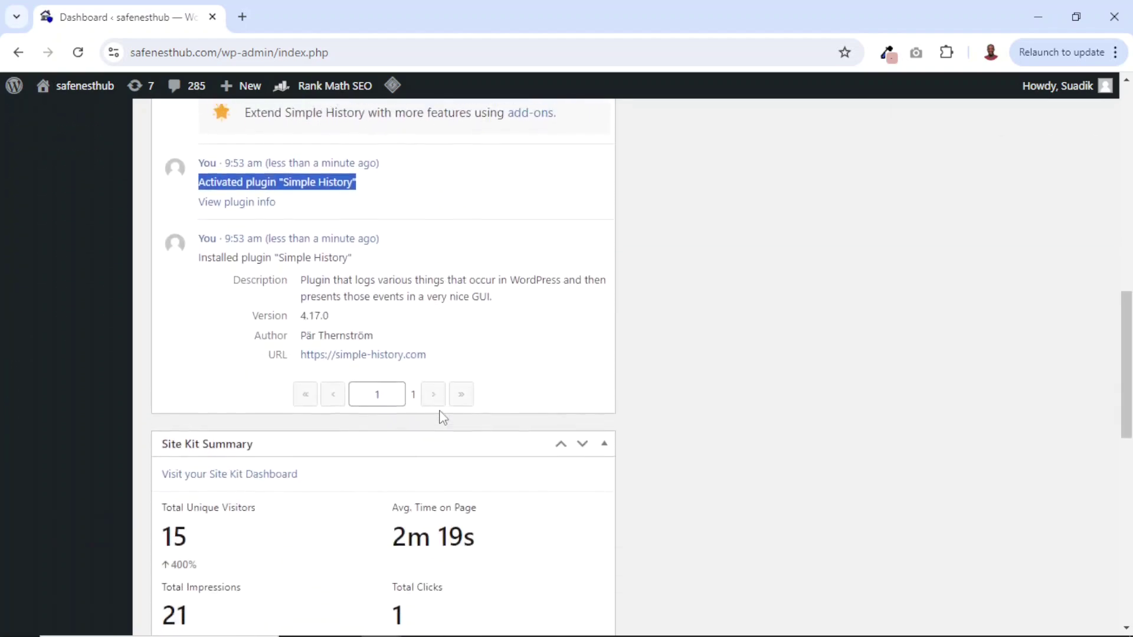
scroll(441, 417, "up", 13)
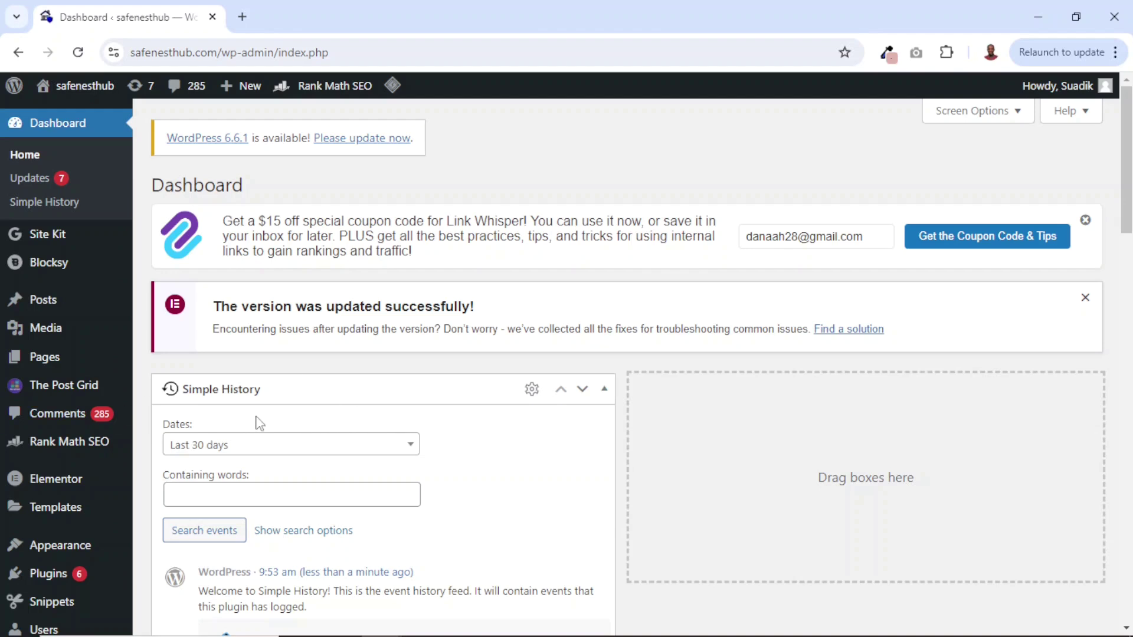
left_click(47, 366)
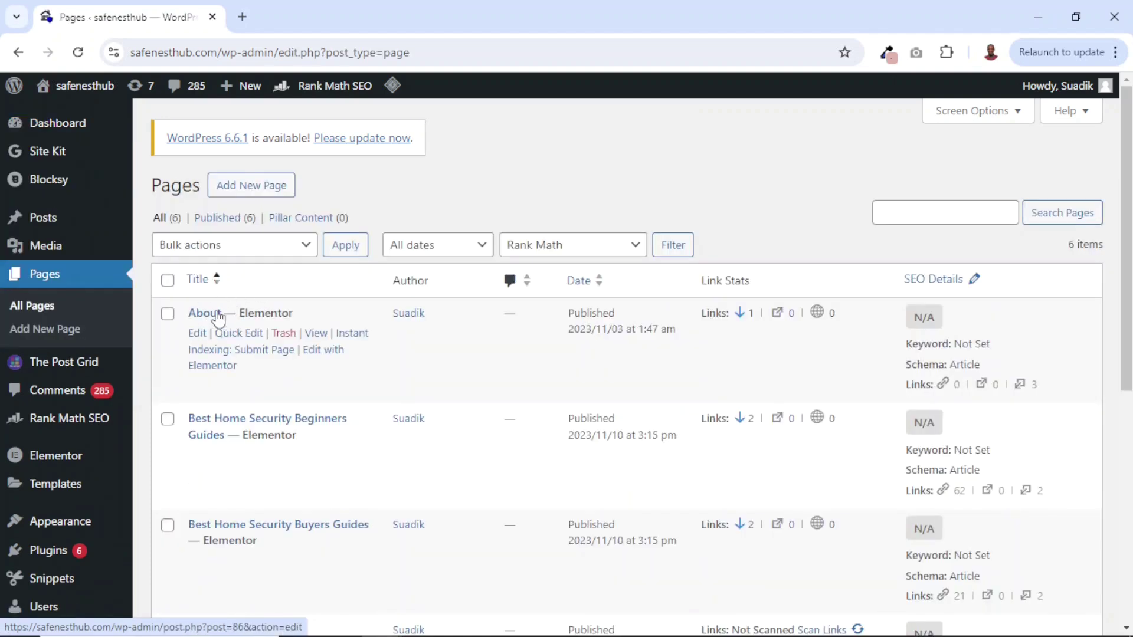
Trash the About page, then view the Dashboard's Simple History feed in a new tab.
left_click(283, 334)
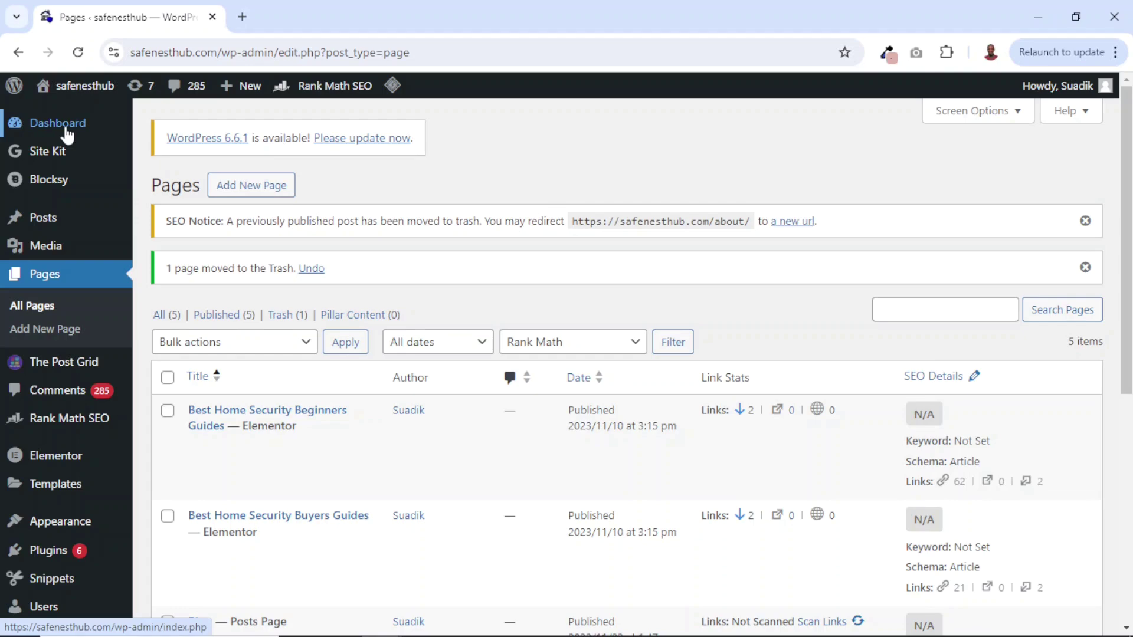
middle_click(67, 135)
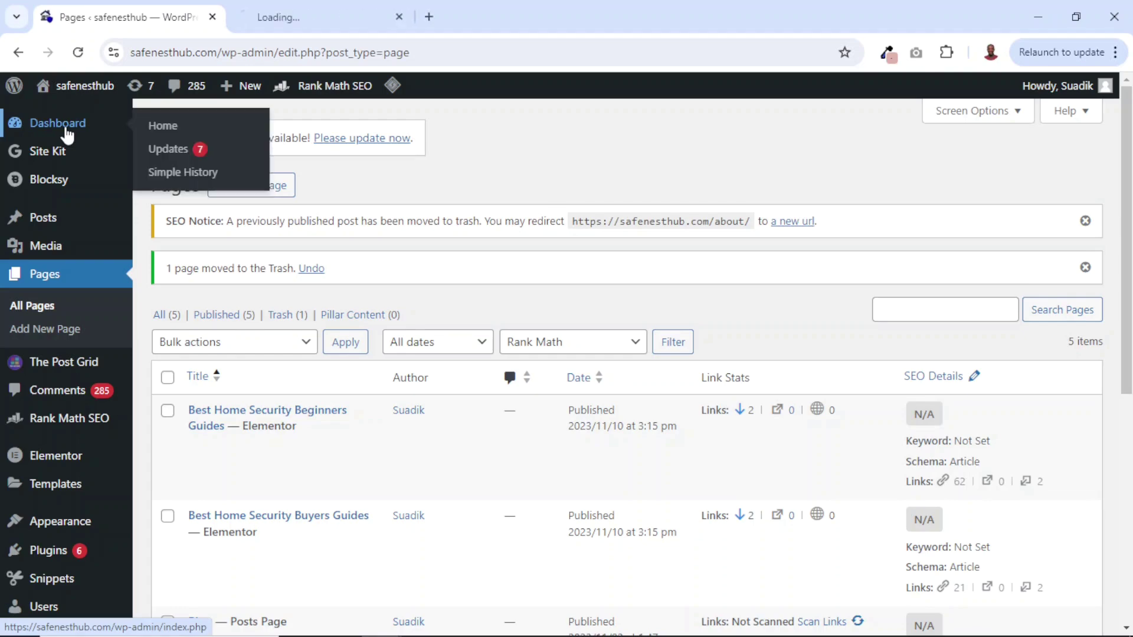
left_click(284, 24)
scroll(571, 372, "down", 8)
scroll(572, 372, "up", 2)
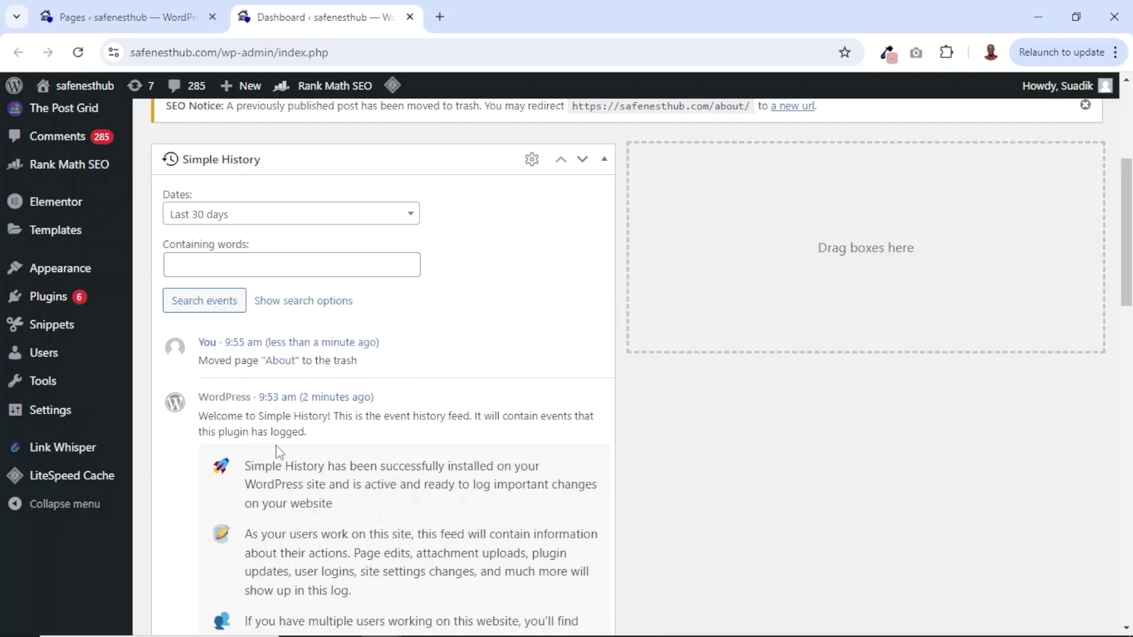
left_click(134, 11)
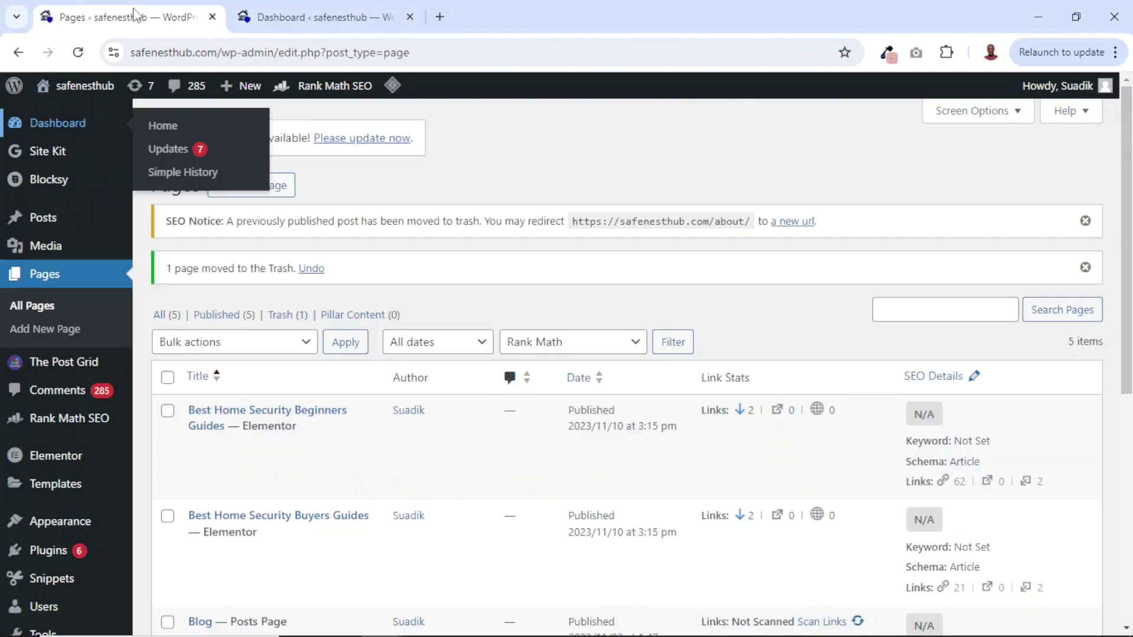
Restore the About page from the Trash and return to All pages.
left_click(278, 324)
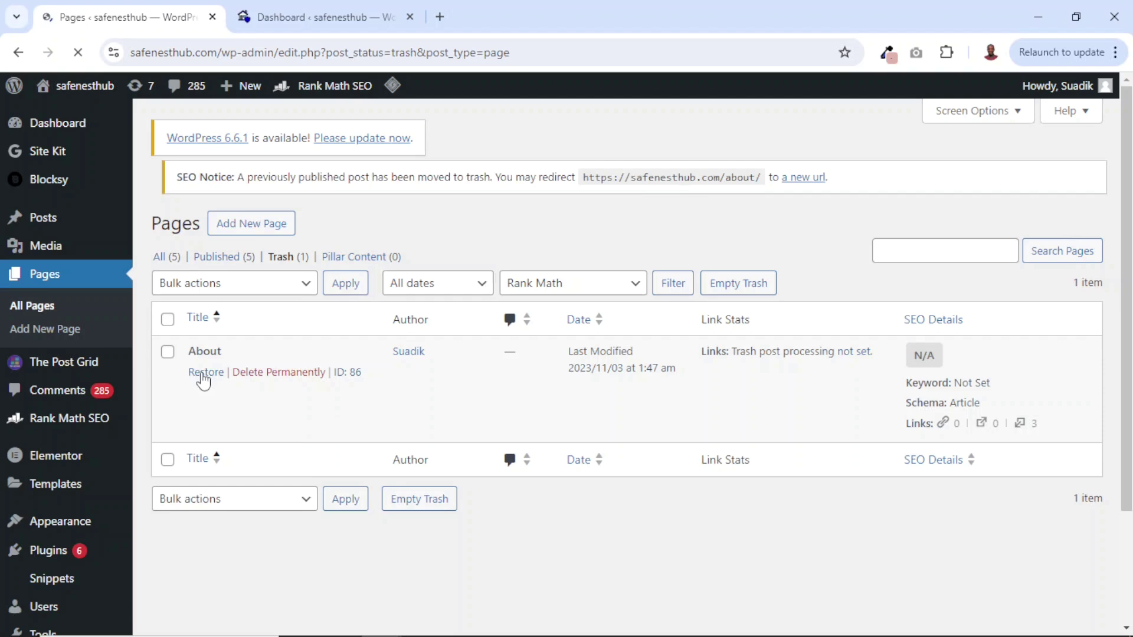
left_click(202, 389)
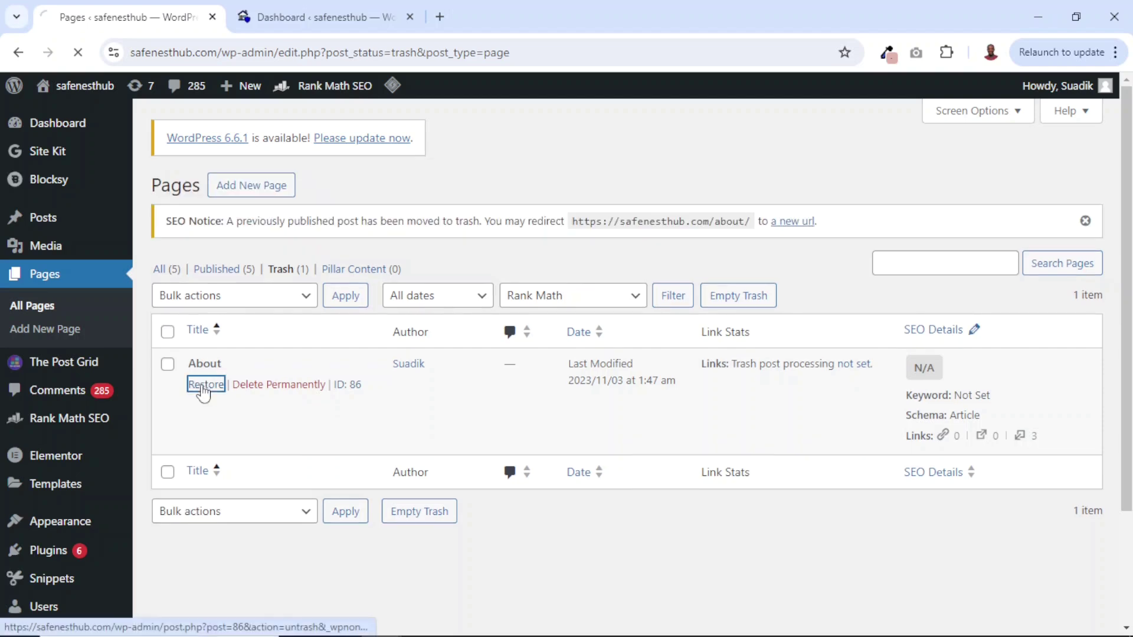
left_click(167, 311)
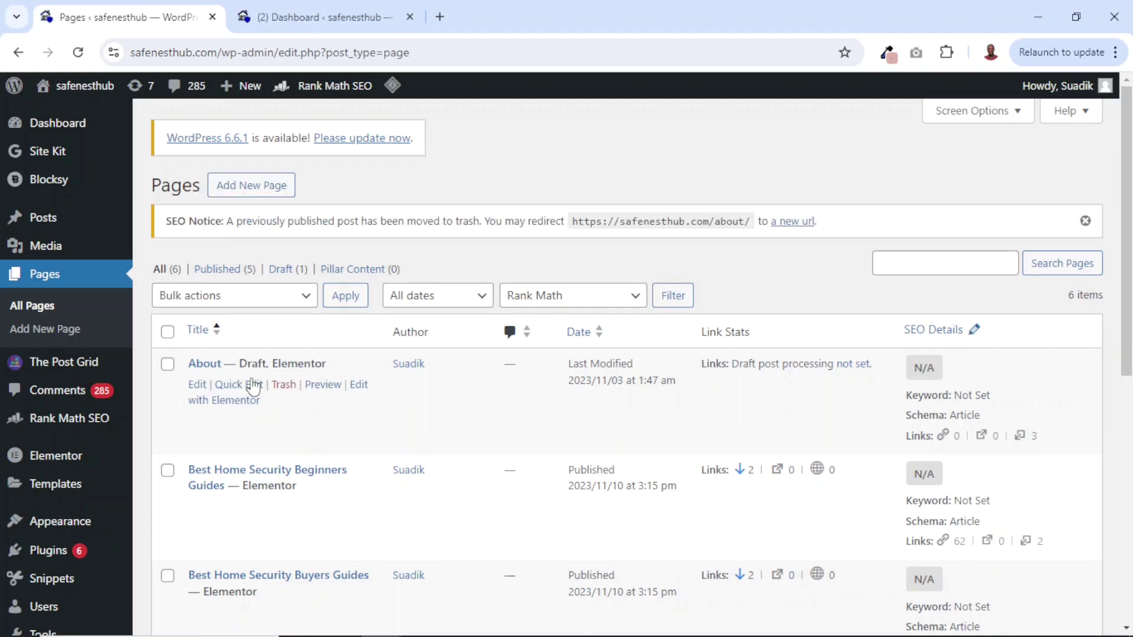
Quick Edit the About page, changing its status from Draft to Published.
left_click(237, 388)
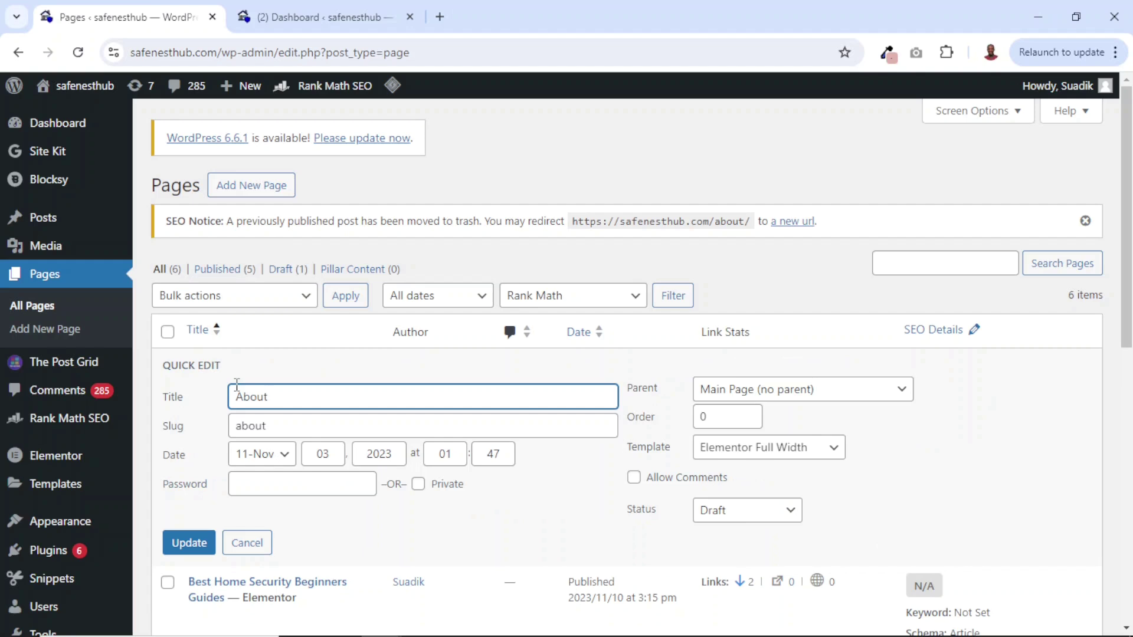
left_click(736, 513)
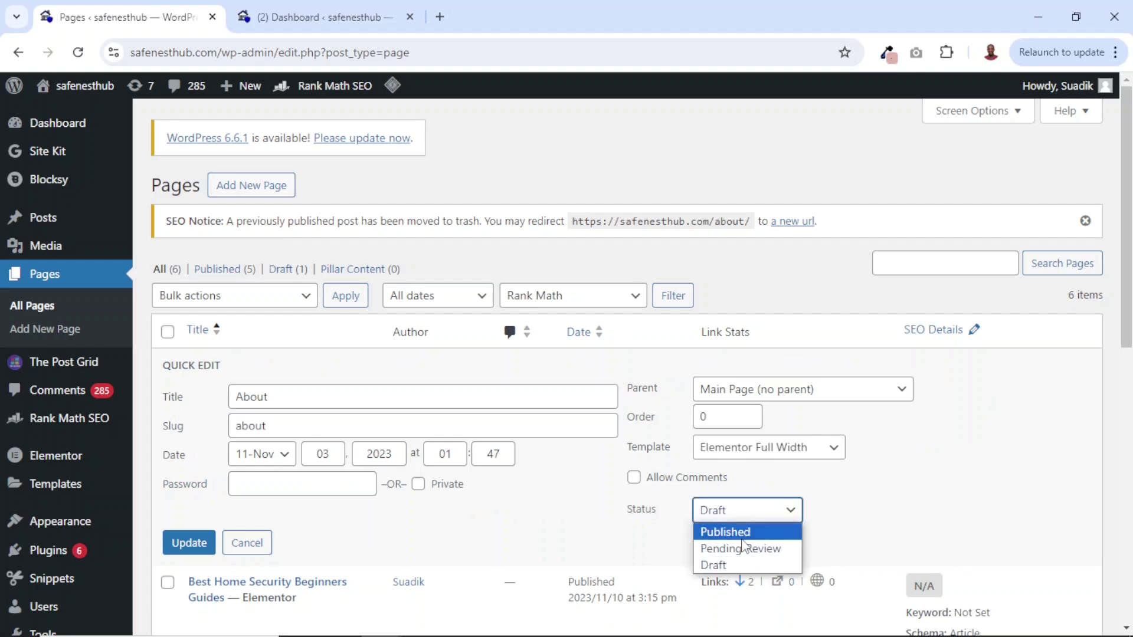
left_click(742, 536)
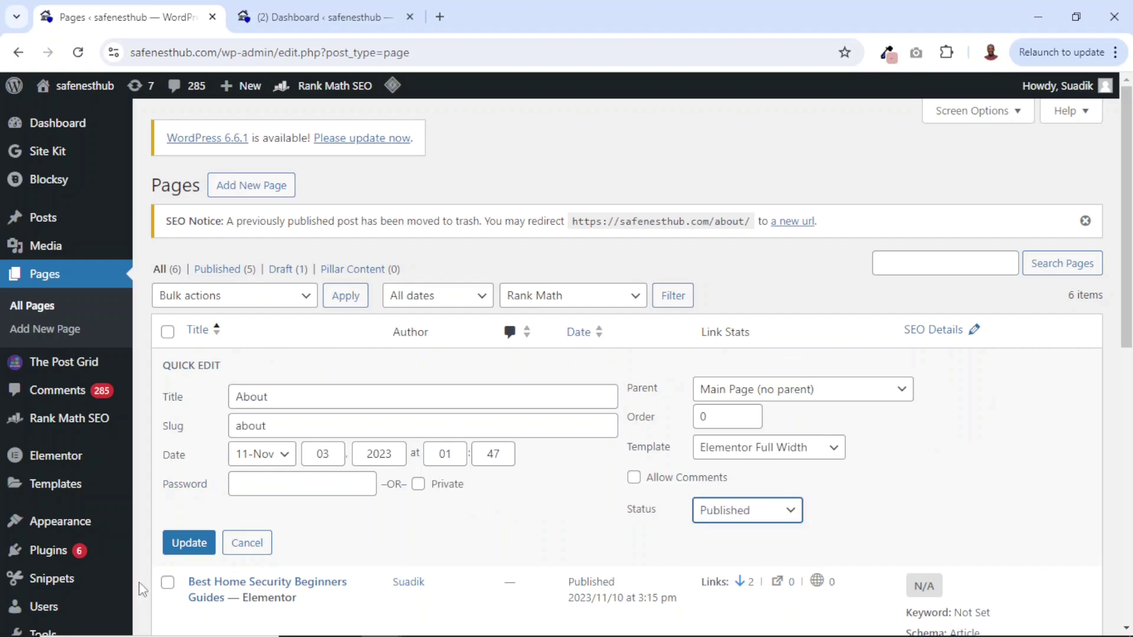
left_click(181, 546)
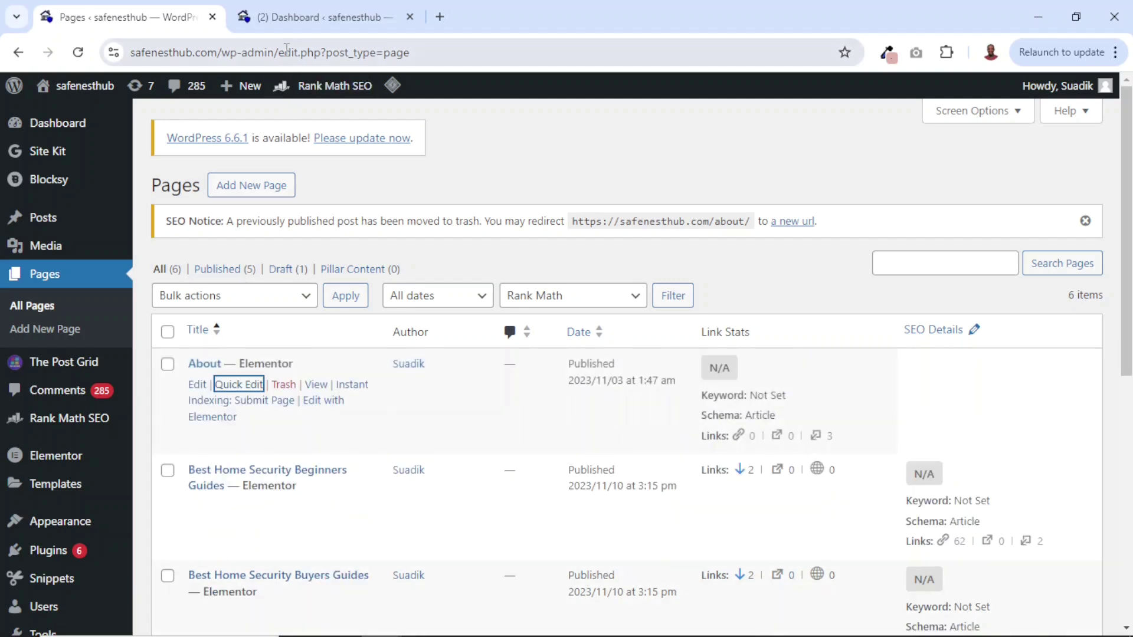
Reload the Dashboard tab and check the Simple History feed, opening and closing the Dates dropdown unchanged.
left_click(275, 17)
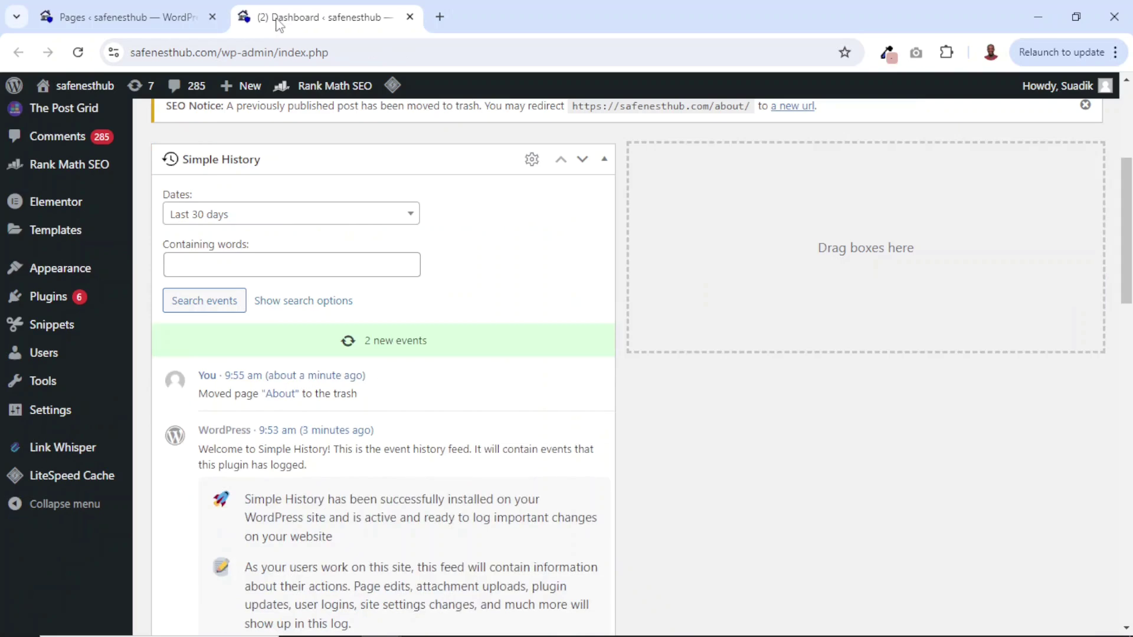
left_click(78, 52)
scroll(495, 351, "down", 3)
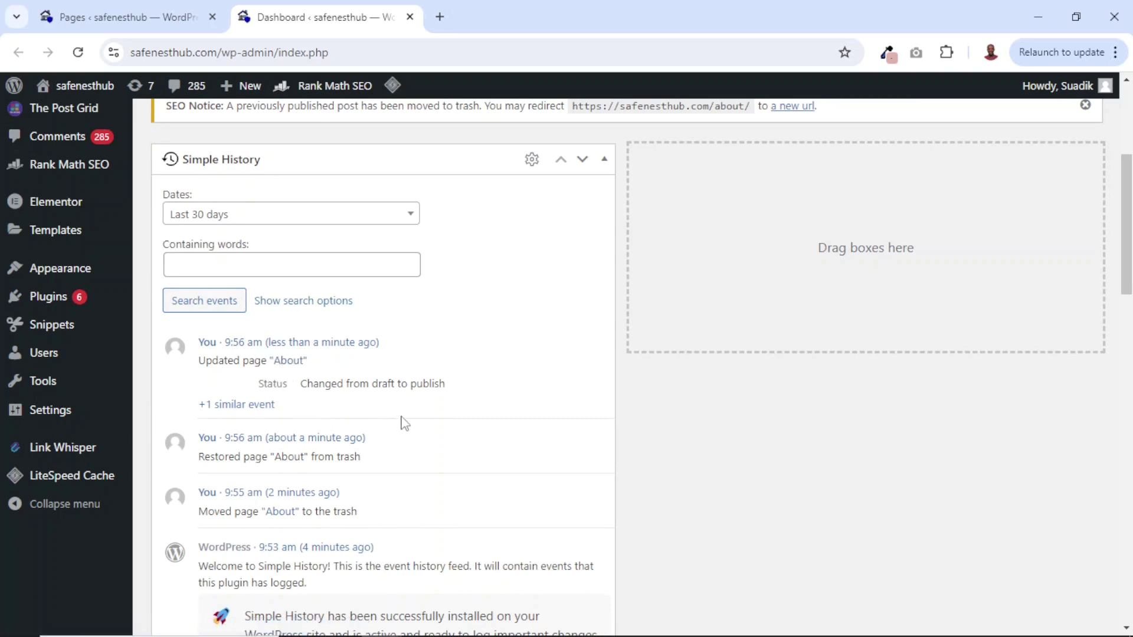
scroll(410, 421, "up", 1)
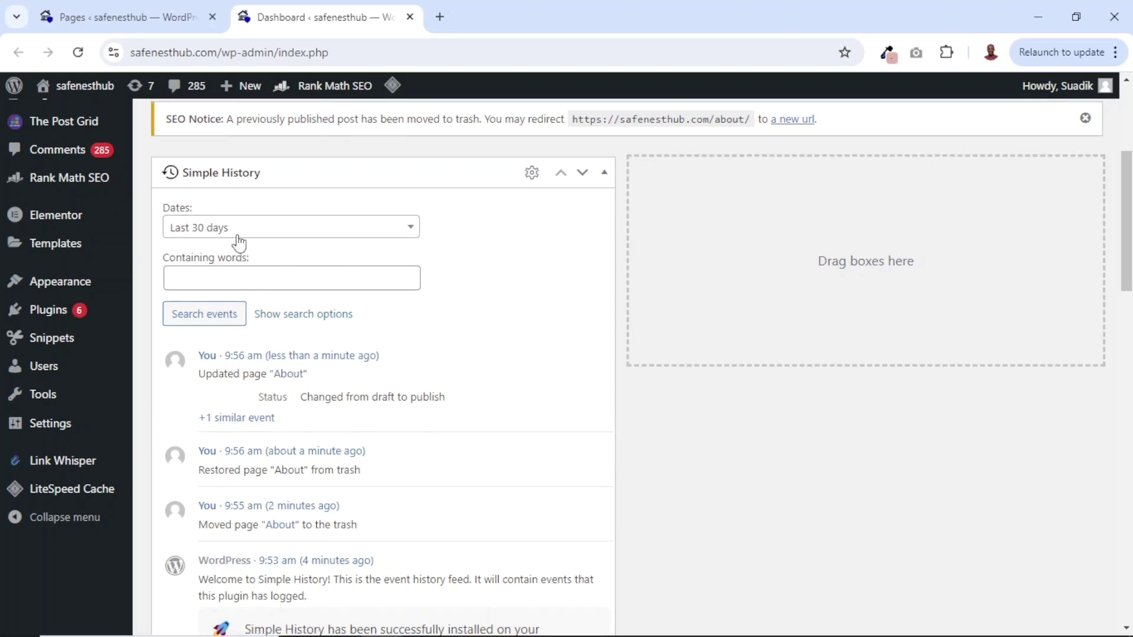
left_click(278, 239)
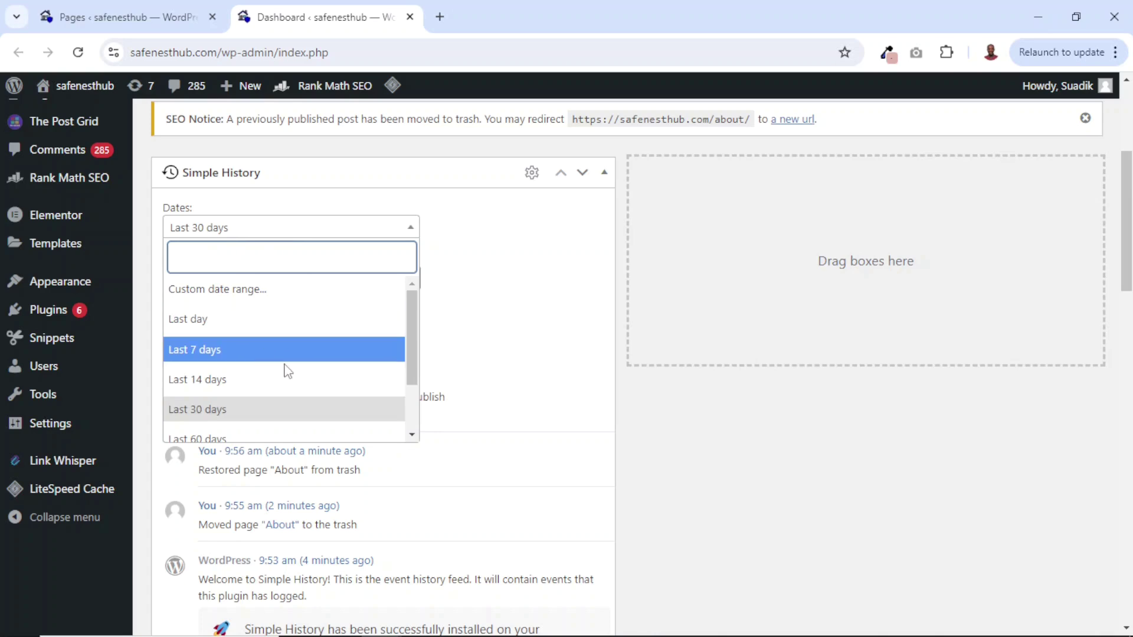
scroll(286, 370, "down", 3)
scroll(286, 369, "up", 3)
scroll(288, 371, "down", 2)
scroll(483, 290, "up", 5)
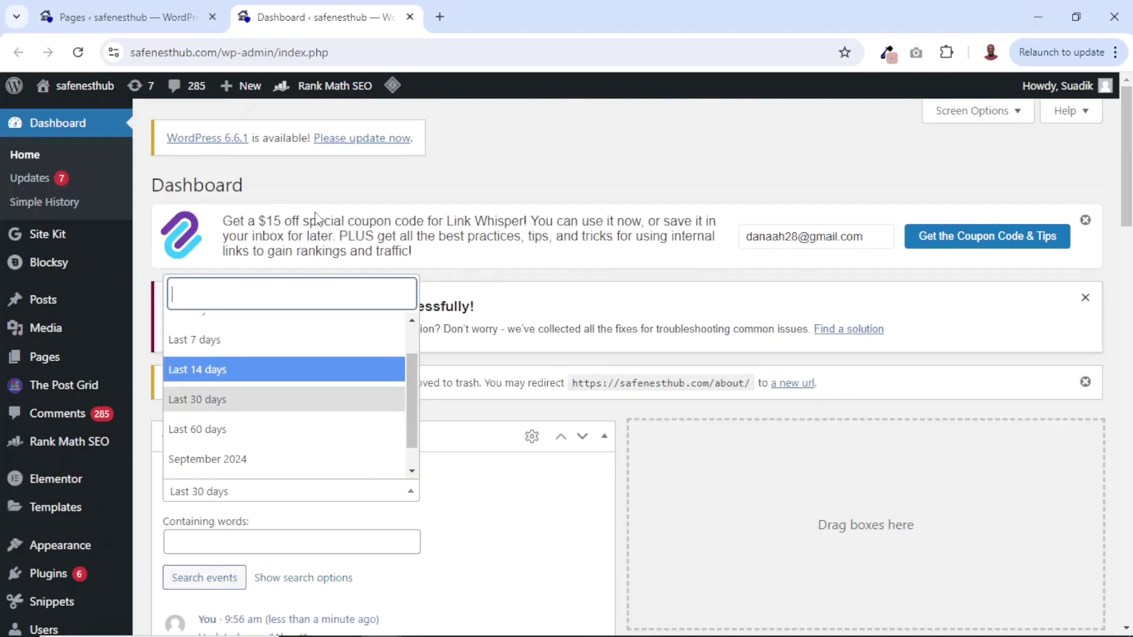
left_click(382, 205)
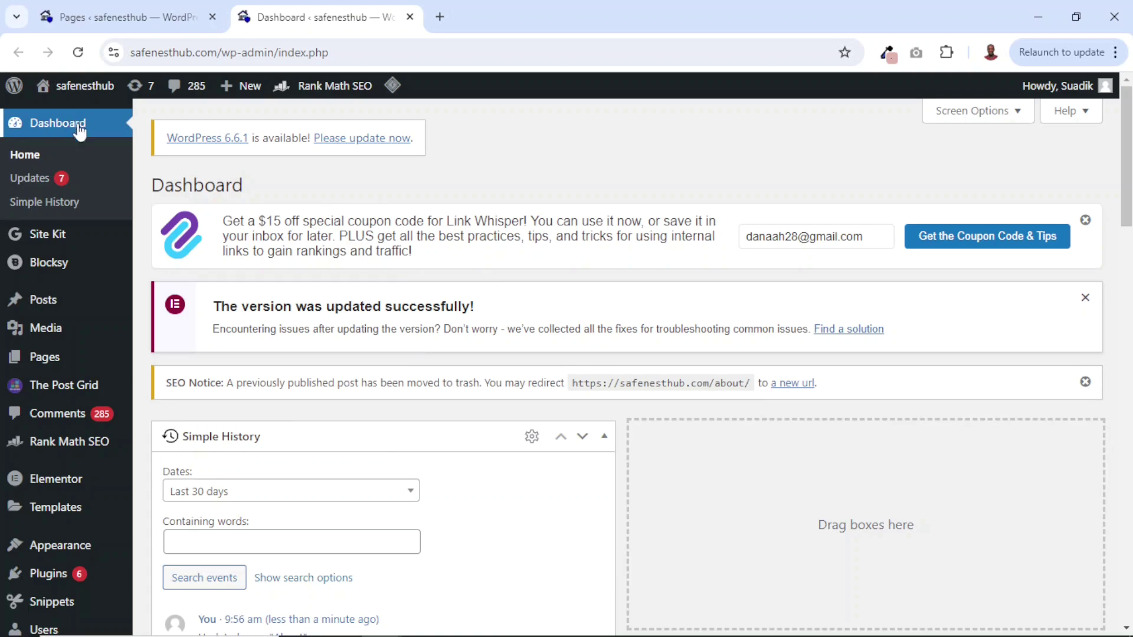
Open Dashboard > Simple History and scroll through the 7 logged events.
left_click(47, 204)
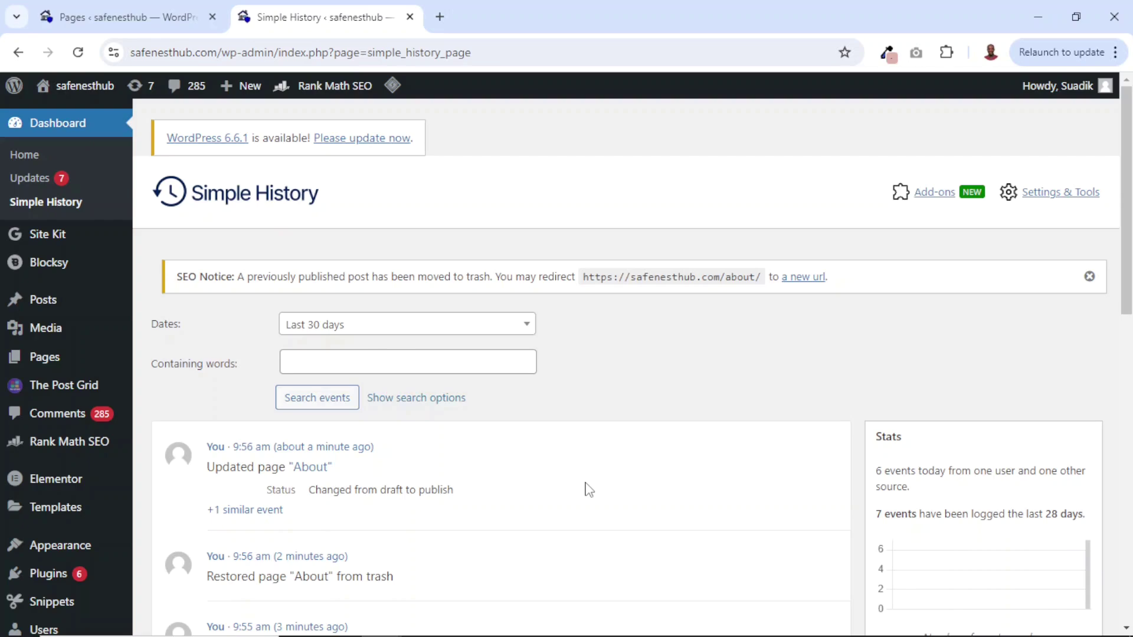
scroll(588, 490, "down", 12)
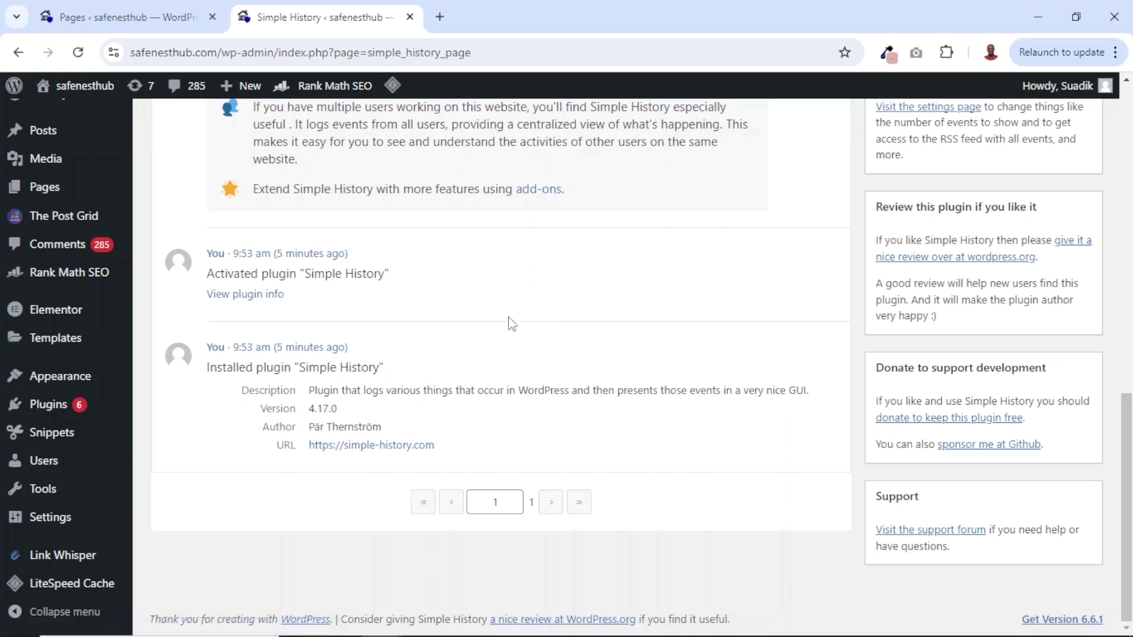
scroll(512, 322, "up", 10)
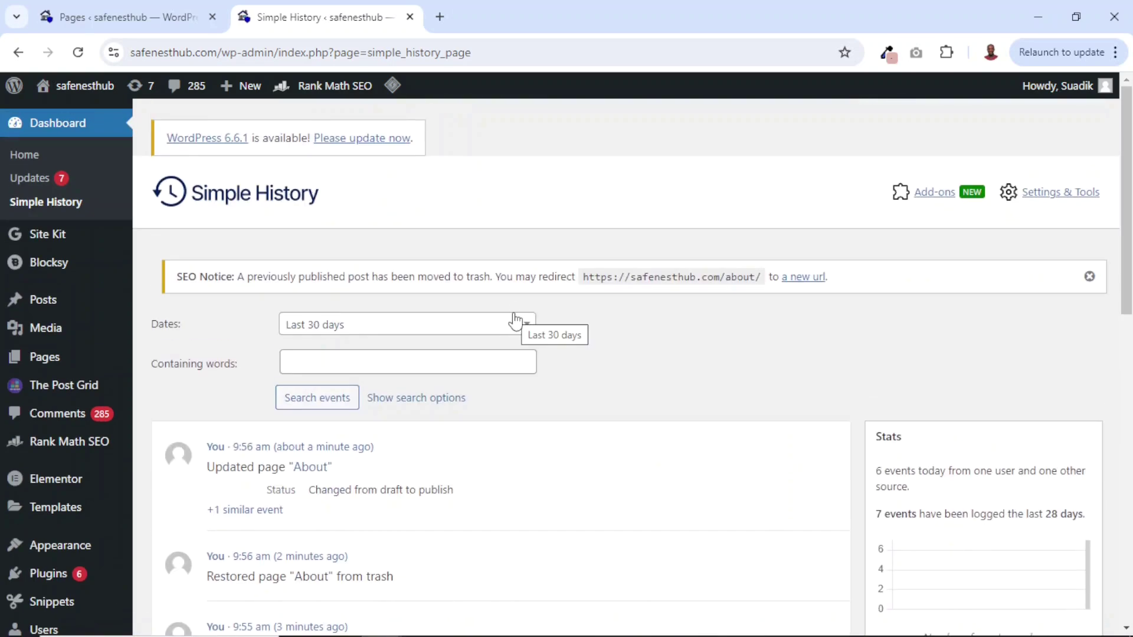